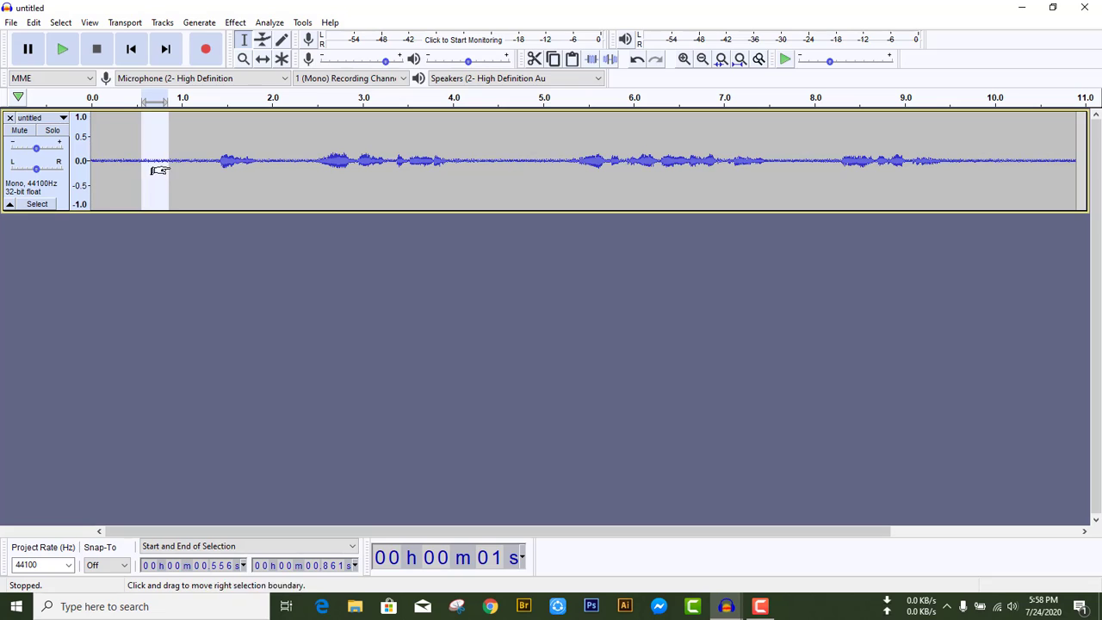
Step: Play back the entire original recording to hear its background noise
key(ctrl+a)
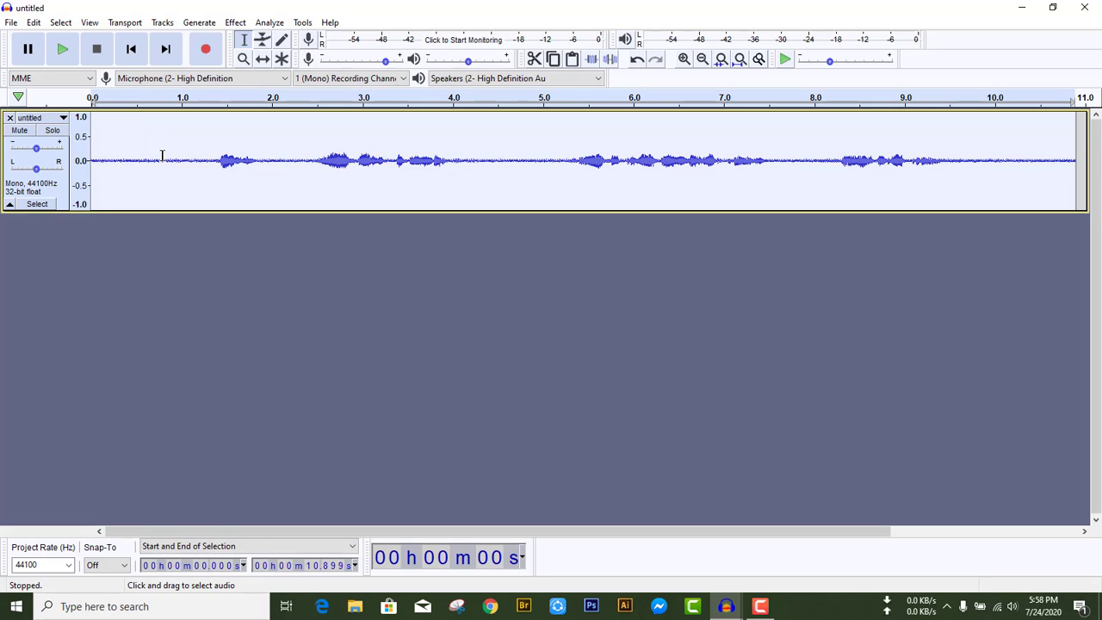
key(space)
Step: Capture a Noise Reduction noise profile from the speech-free stretch between about 4.2 and 5.2 seconds
drag(109, 159, 158, 195)
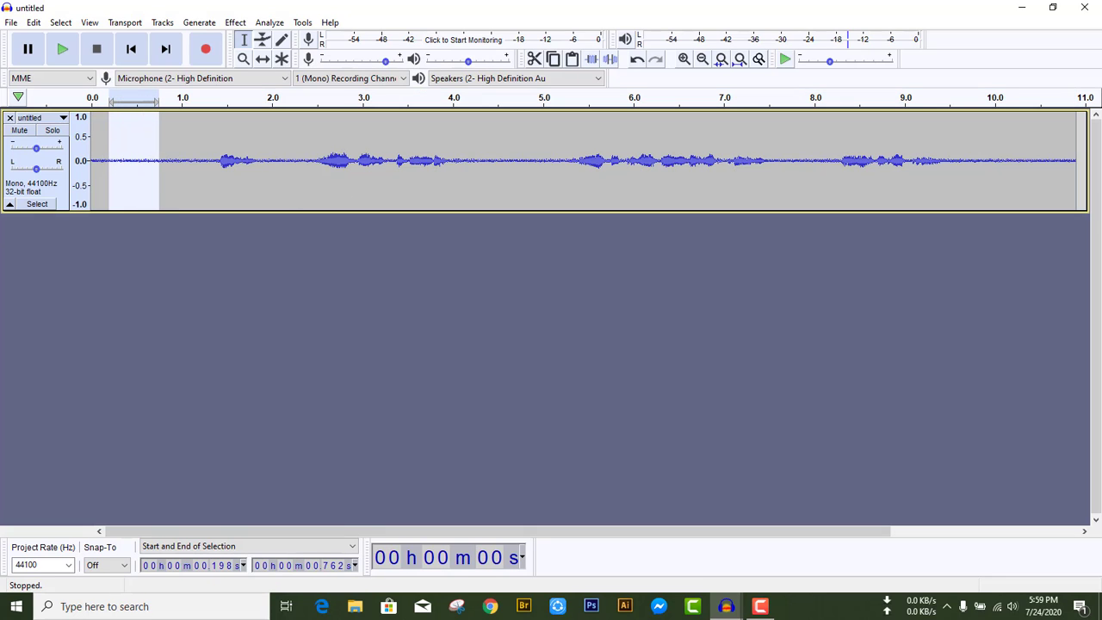
drag(473, 163, 562, 169)
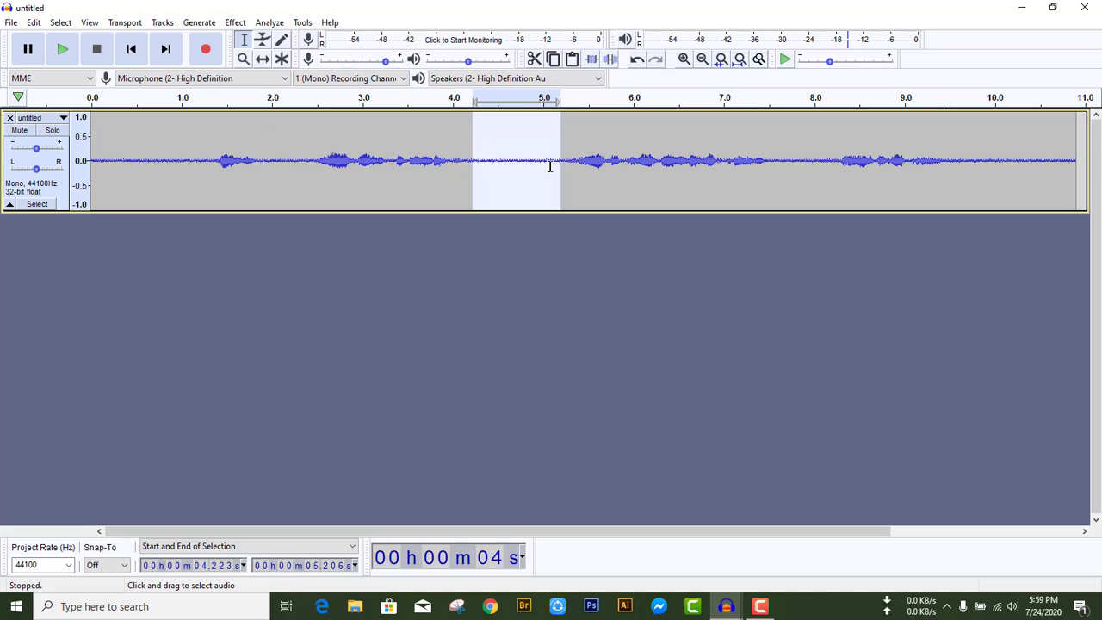
click(237, 23)
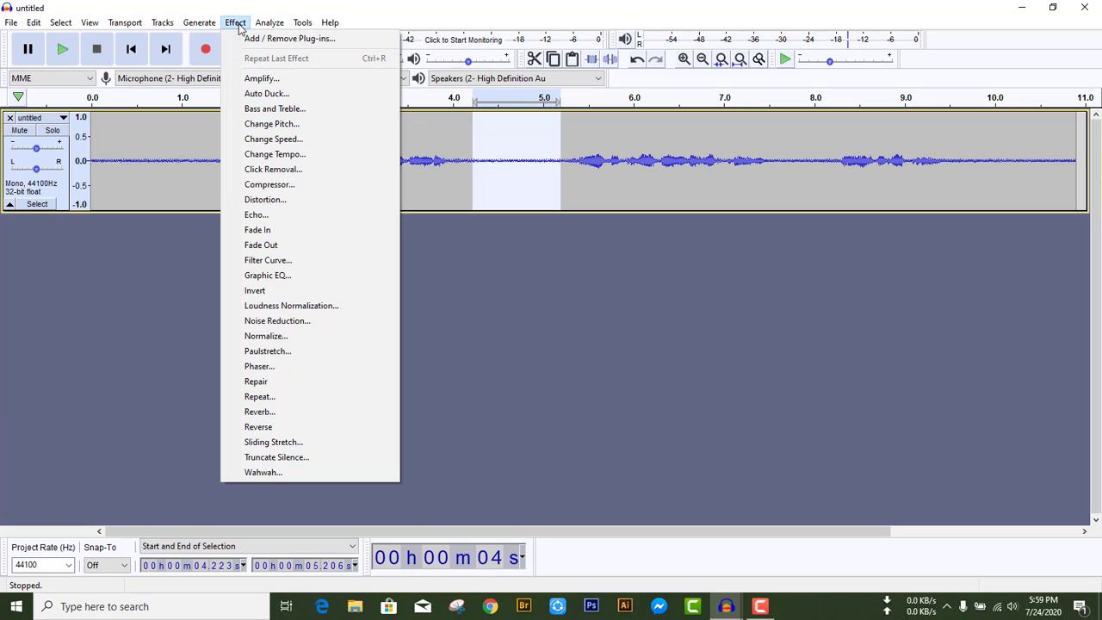
click(324, 324)
drag(480, 185, 196, 142)
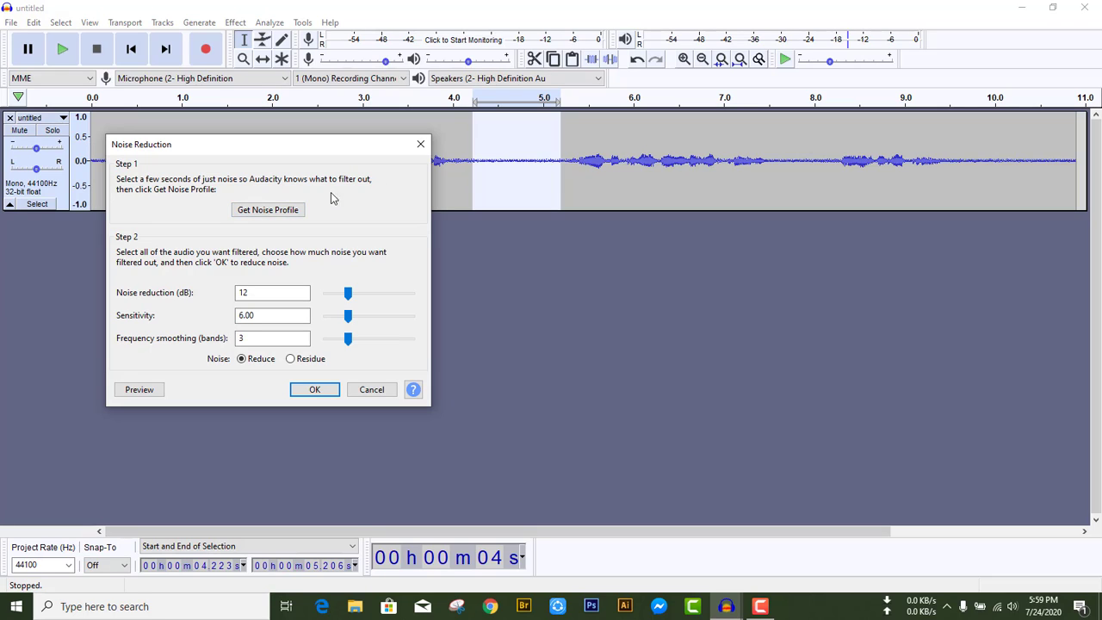
click(285, 212)
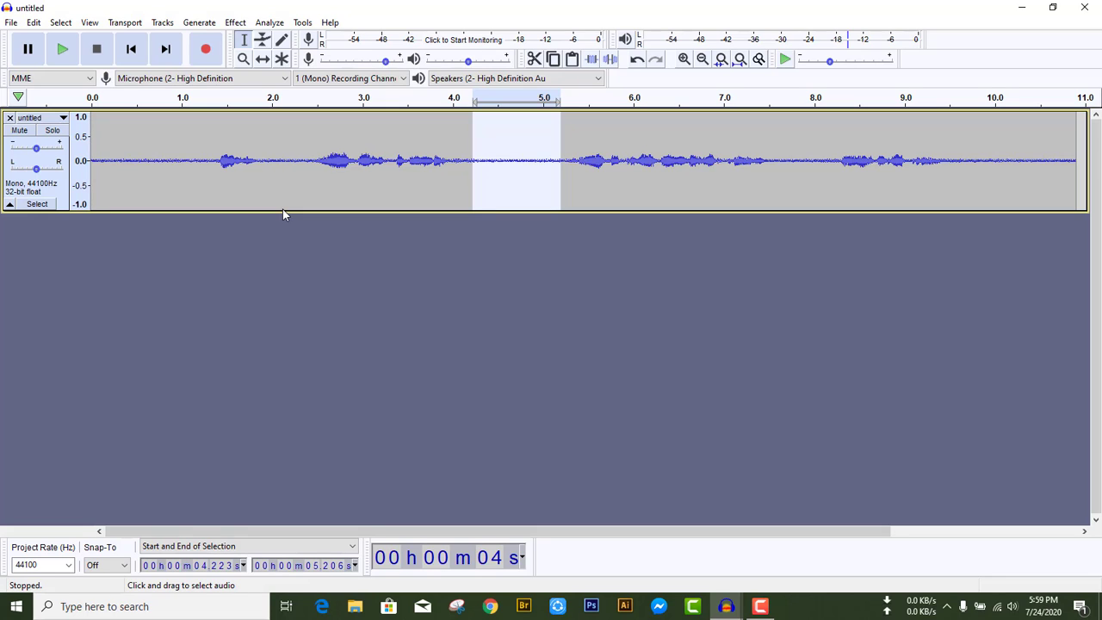
Step: Apply Noise Reduction to the whole track with 12 dB reduction, sensitivity 6.00 and 3 frequency smoothing bands
click(297, 194)
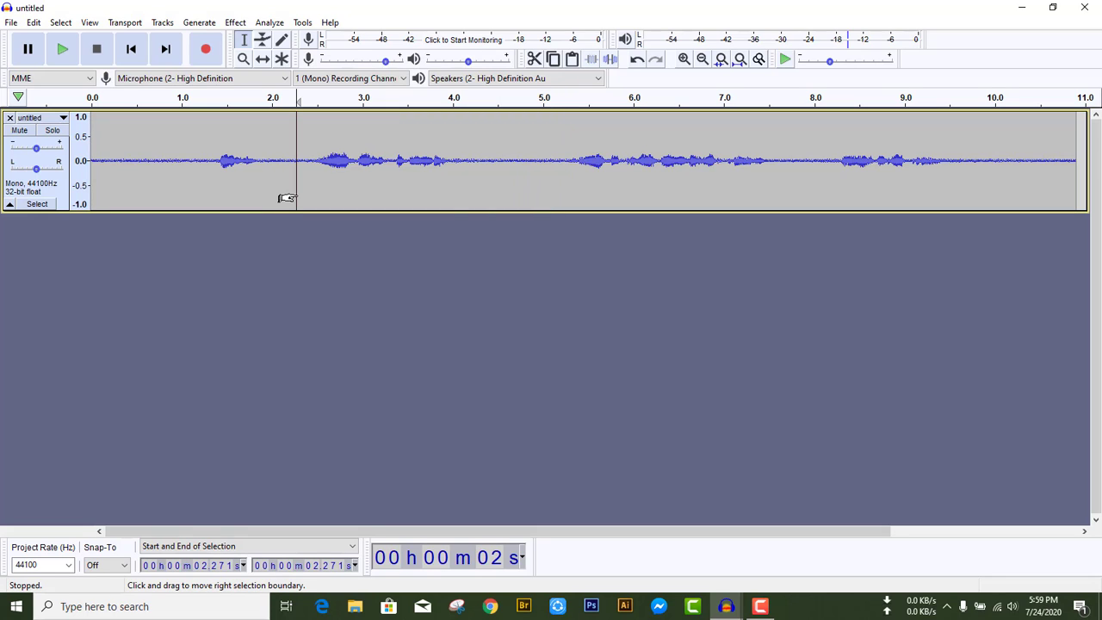
key(ctrl+a)
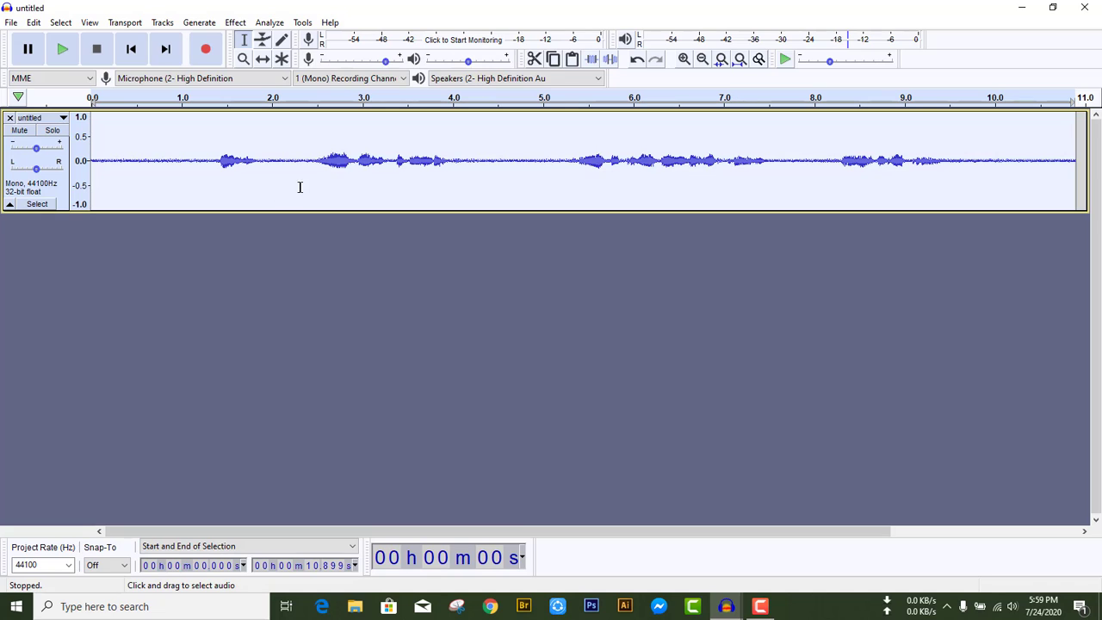
click(235, 23)
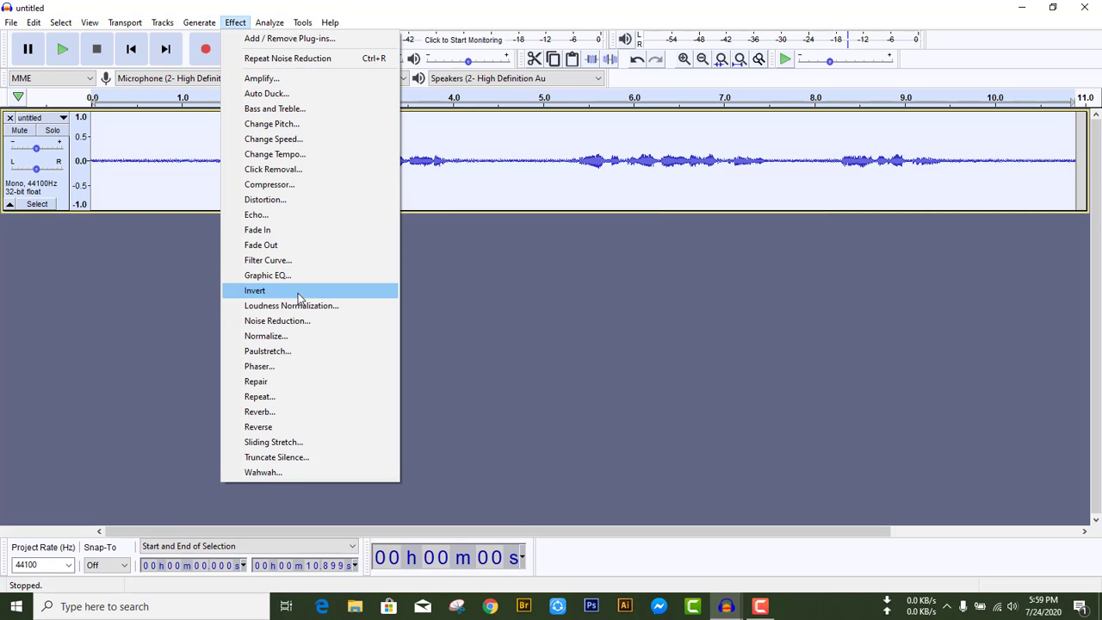
click(306, 324)
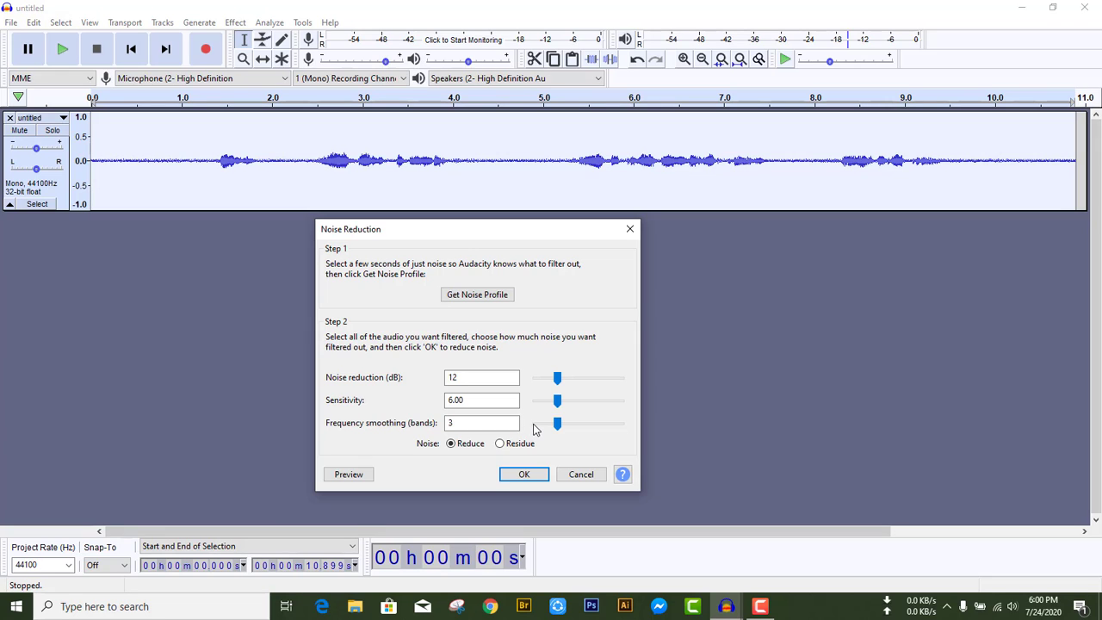
click(524, 478)
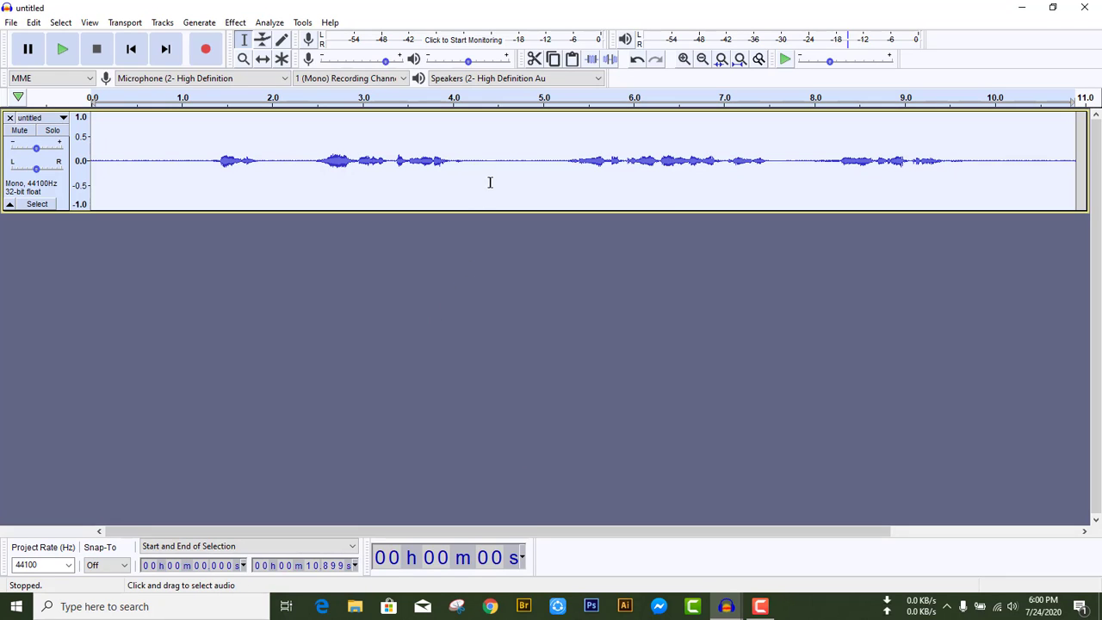
Step: Examine the noise-reduced waveform up close and play back the whole track
double_click(683, 59)
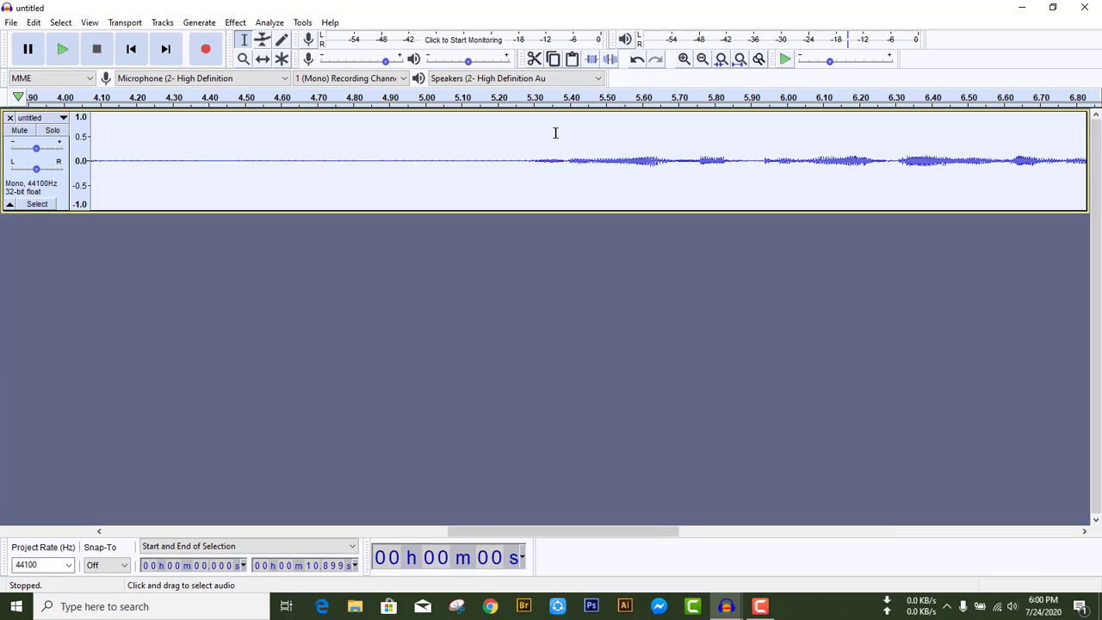
double_click(703, 59)
click(702, 59)
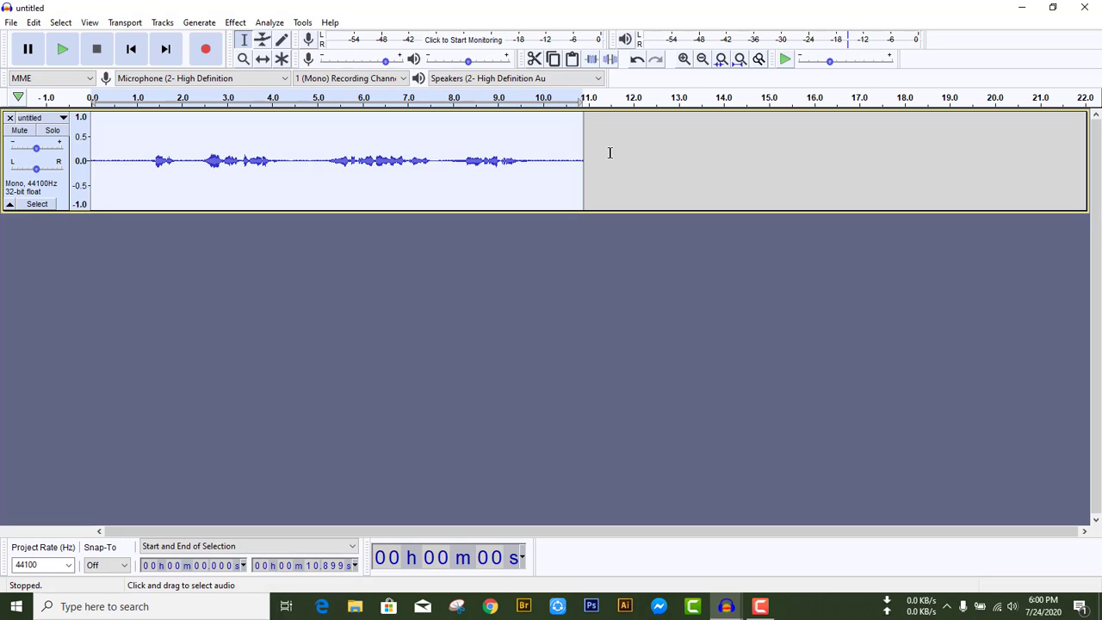
key(space)
Step: Repeat the Noise Reduction effect on the whole track
click(235, 23)
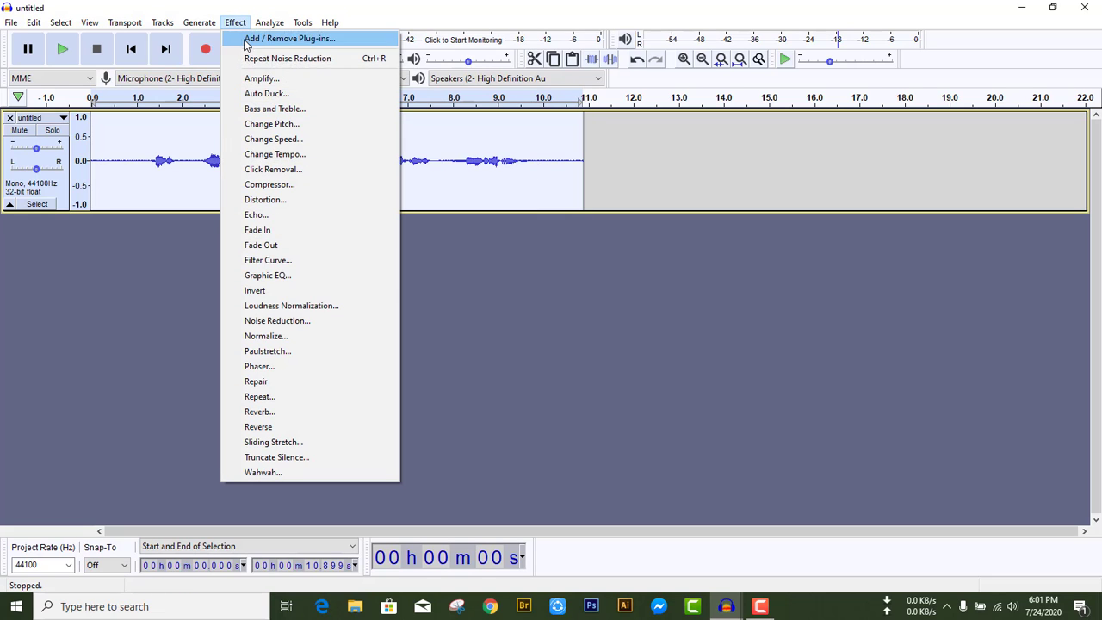
click(252, 60)
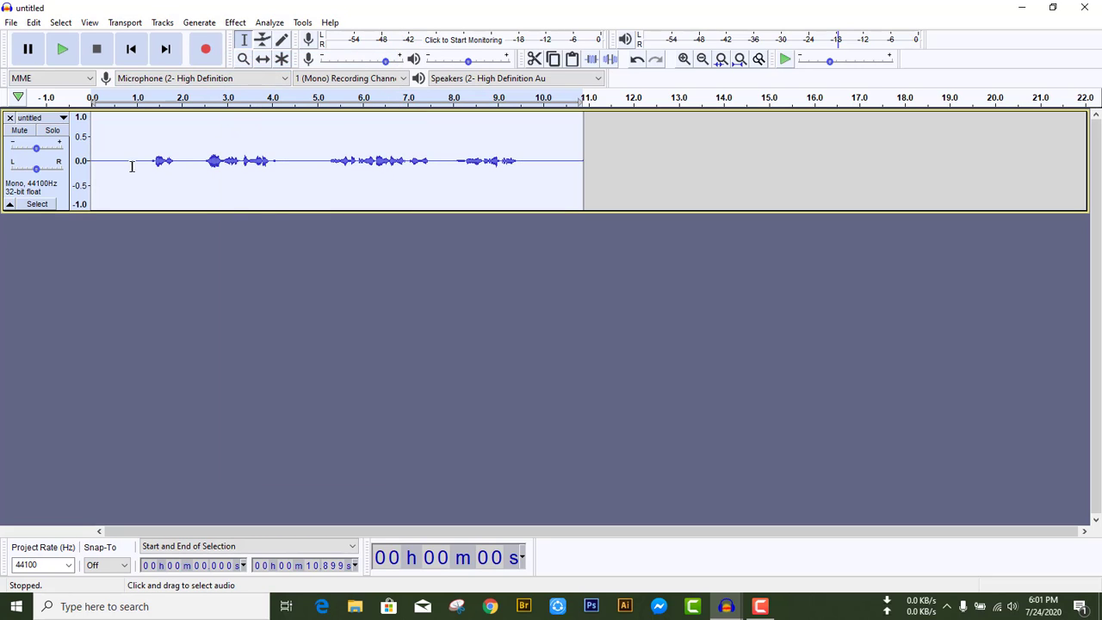
Step: Check the pause between about 4.2 and 5.2 seconds and the whole track's playback, and undo the repeated noise reduction
click(684, 58)
click(683, 59)
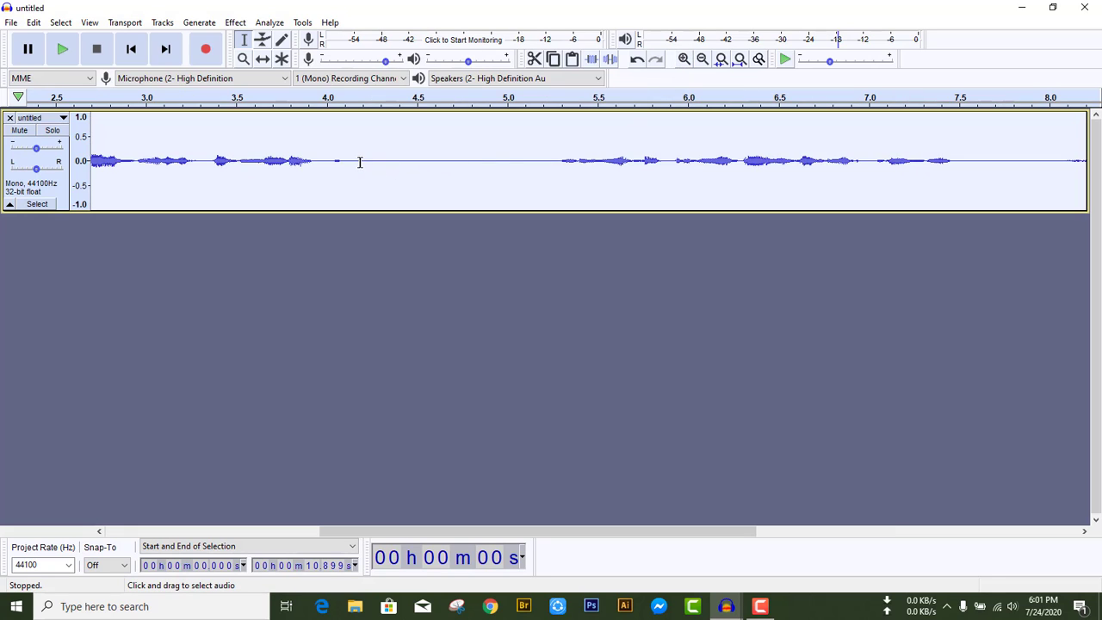
drag(360, 162, 539, 165)
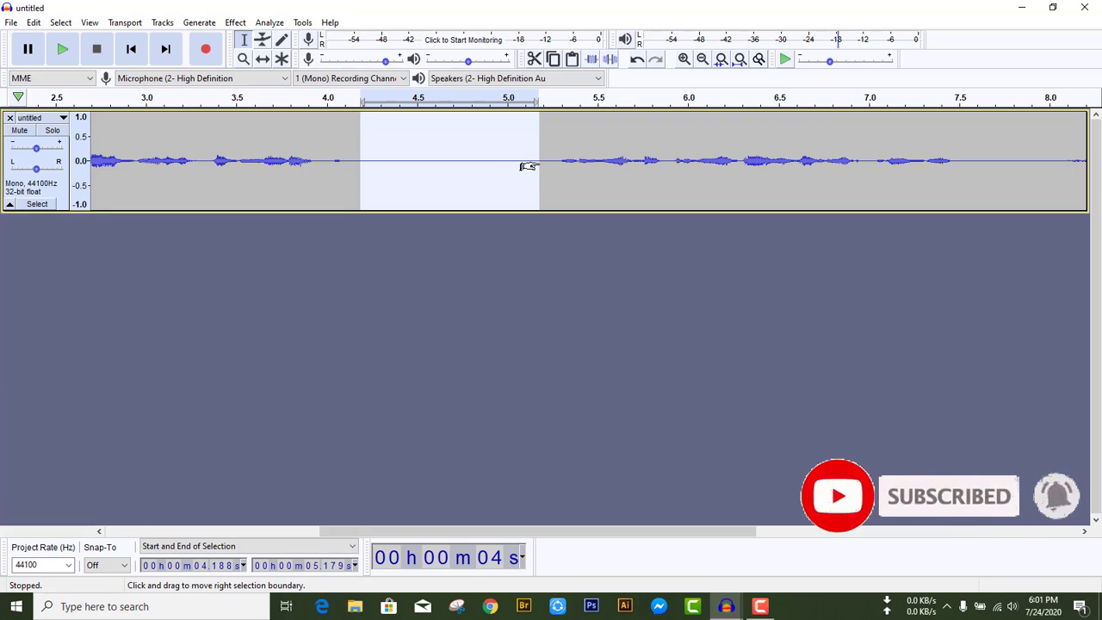
key(ctrl+a)
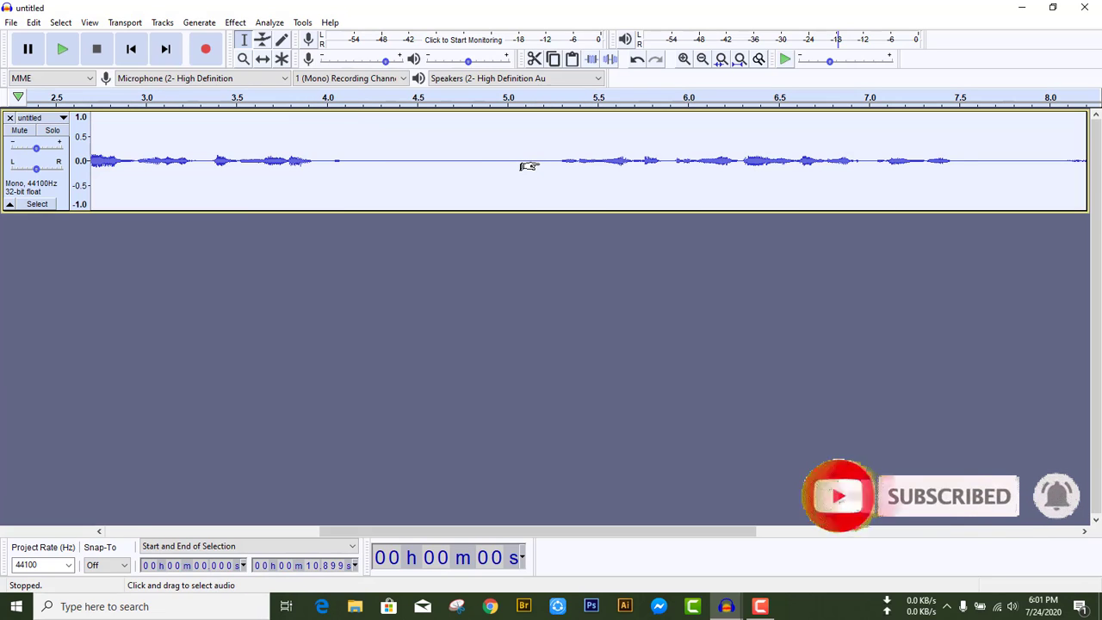
key(space)
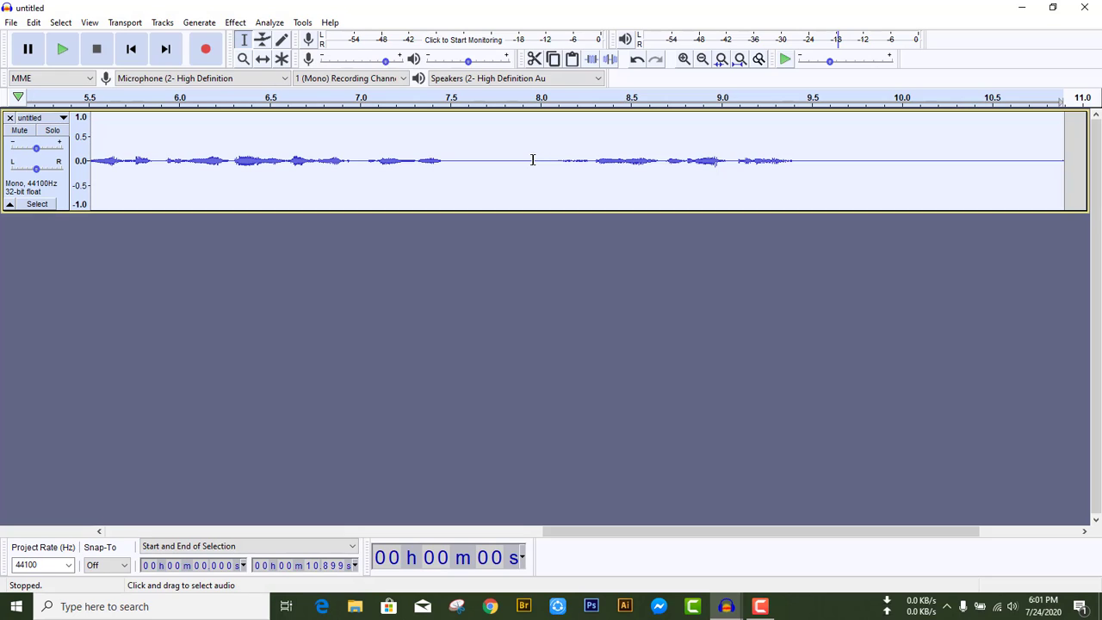
key(ctrl+z)
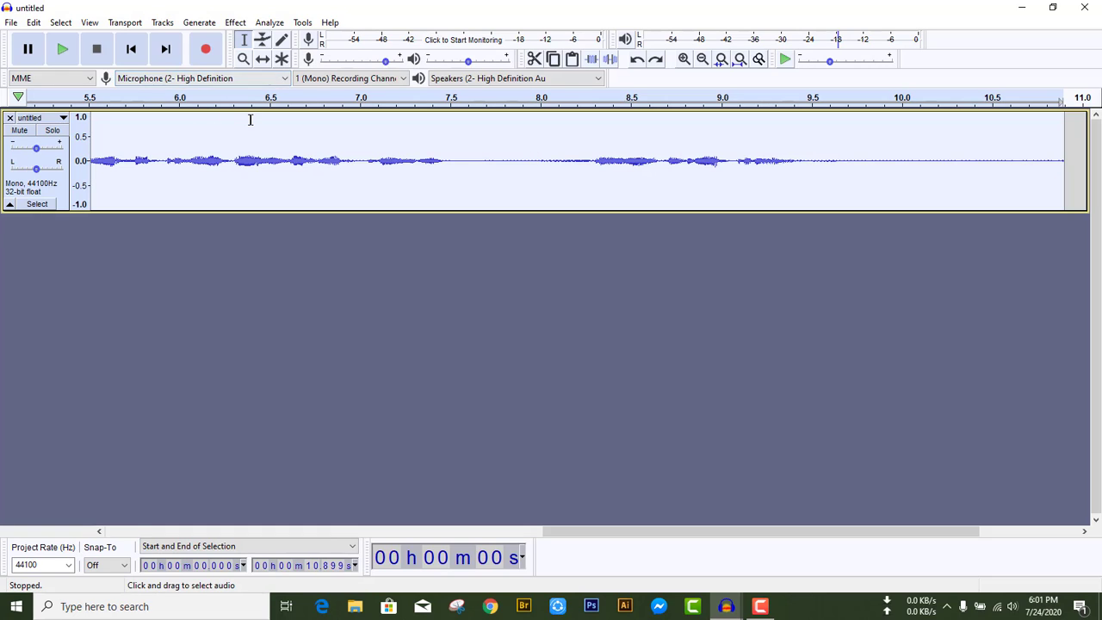
Step: Export the cleaned recording to the Desktop as an MP3 file named 1
click(10, 23)
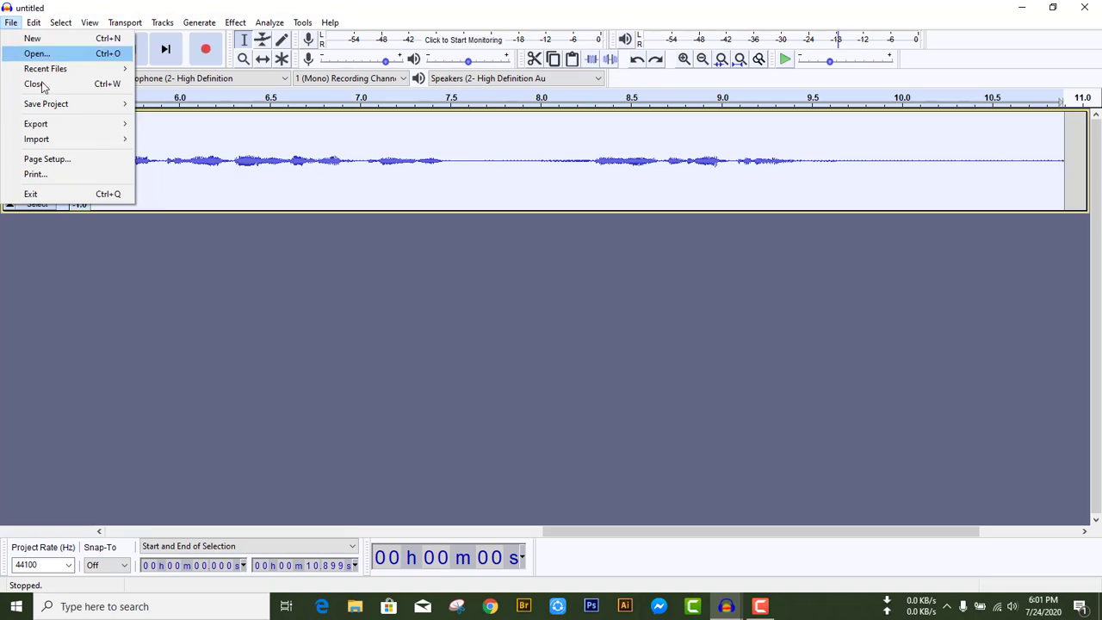
mouse_move(94, 131)
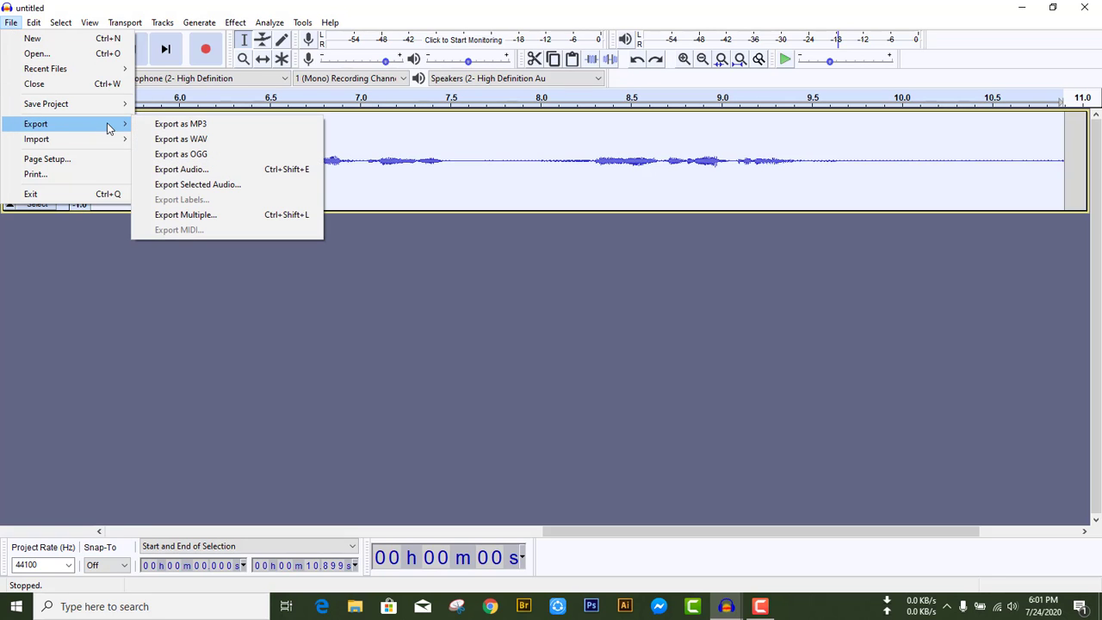
click(185, 127)
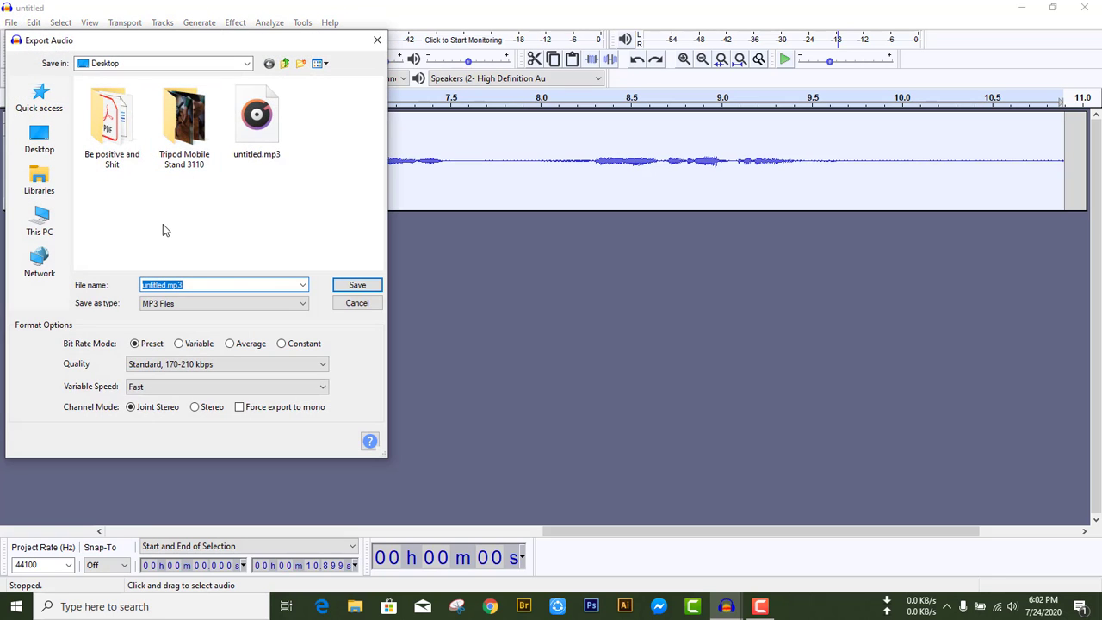
click(39, 138)
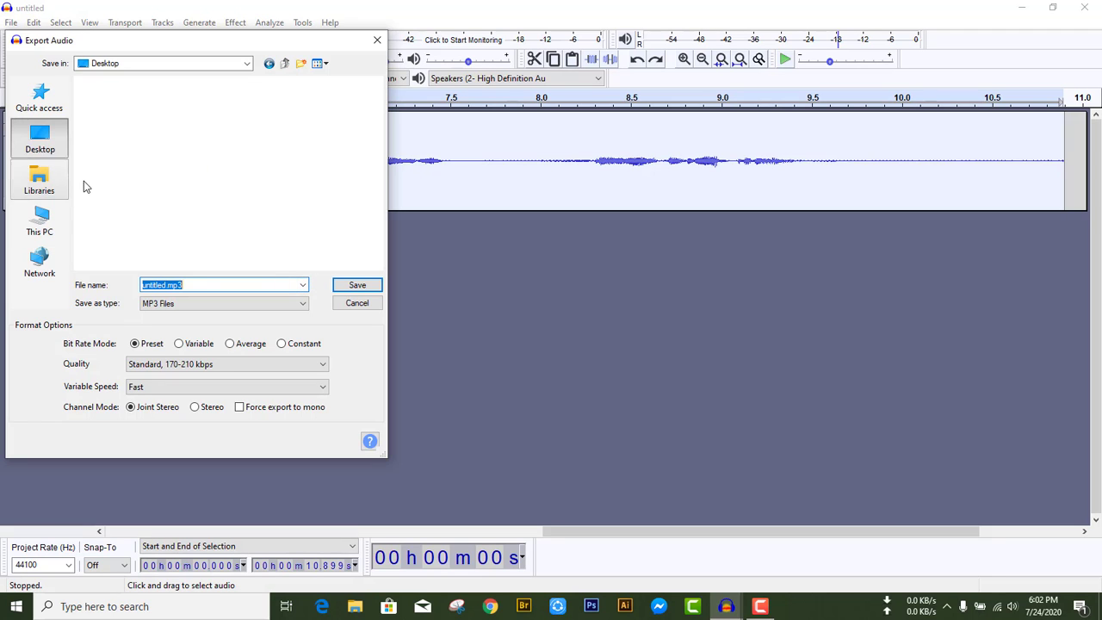
text(N)
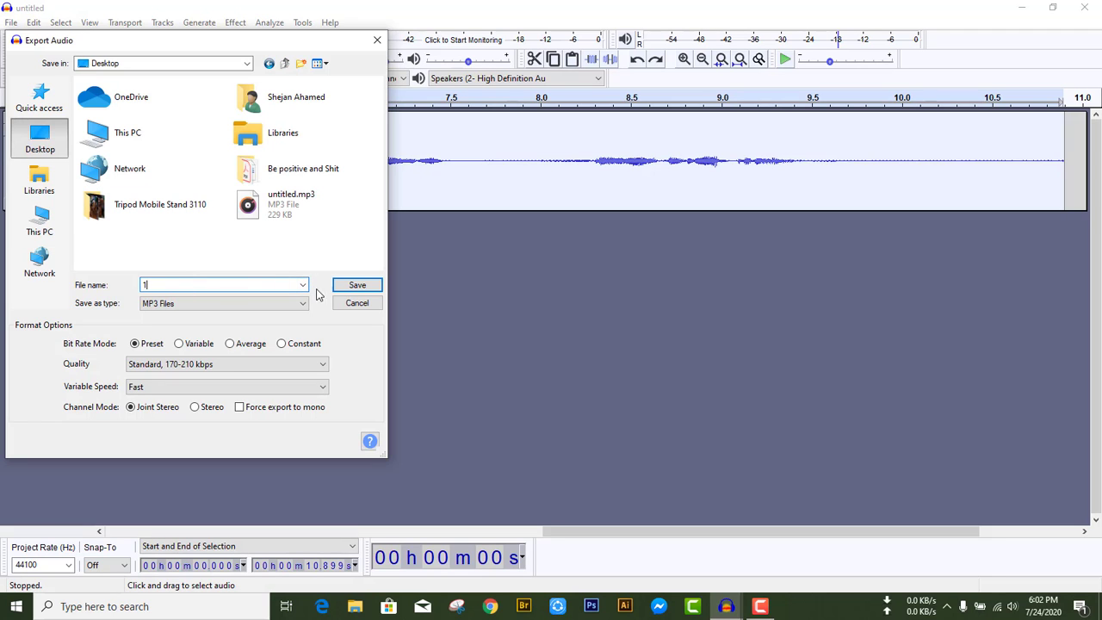
click(358, 286)
click(255, 350)
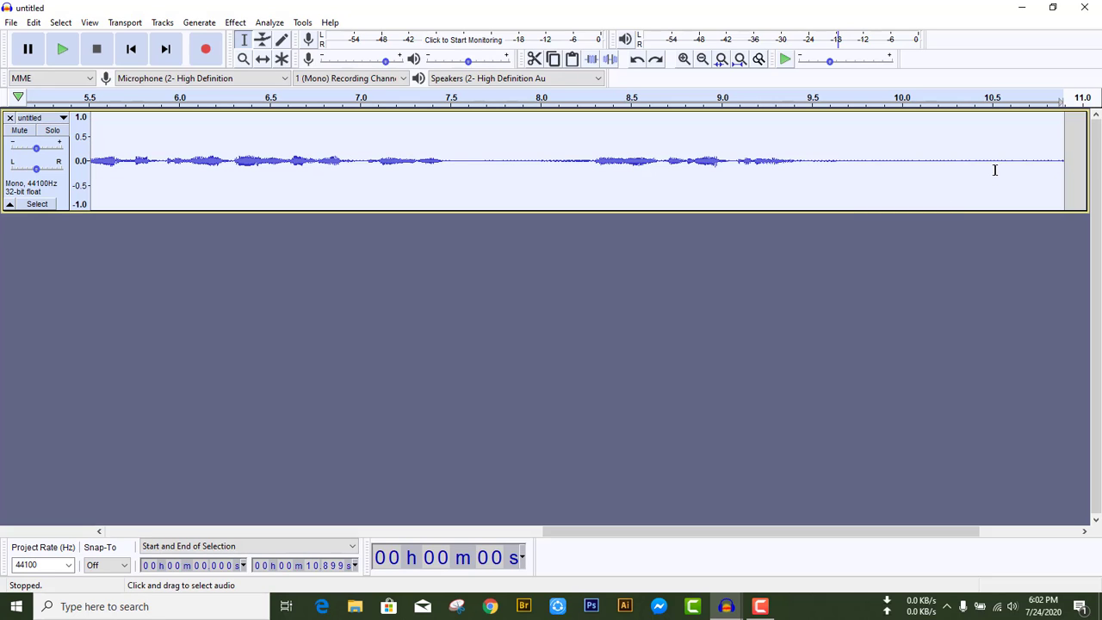
Step: Close the untitled project without saving its changes
click(1085, 8)
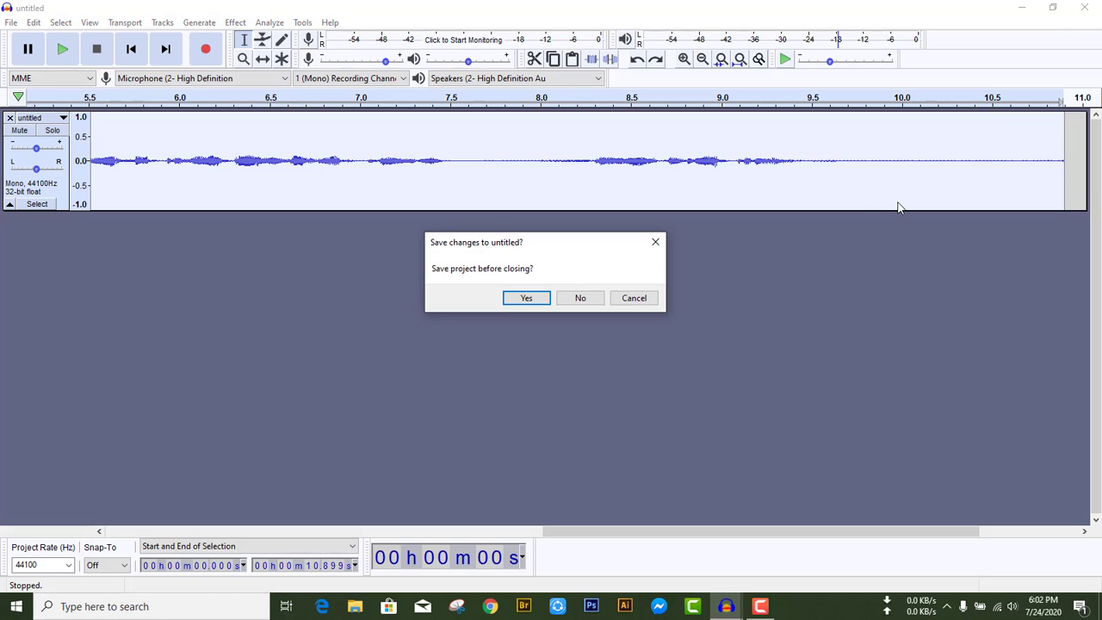
click(573, 299)
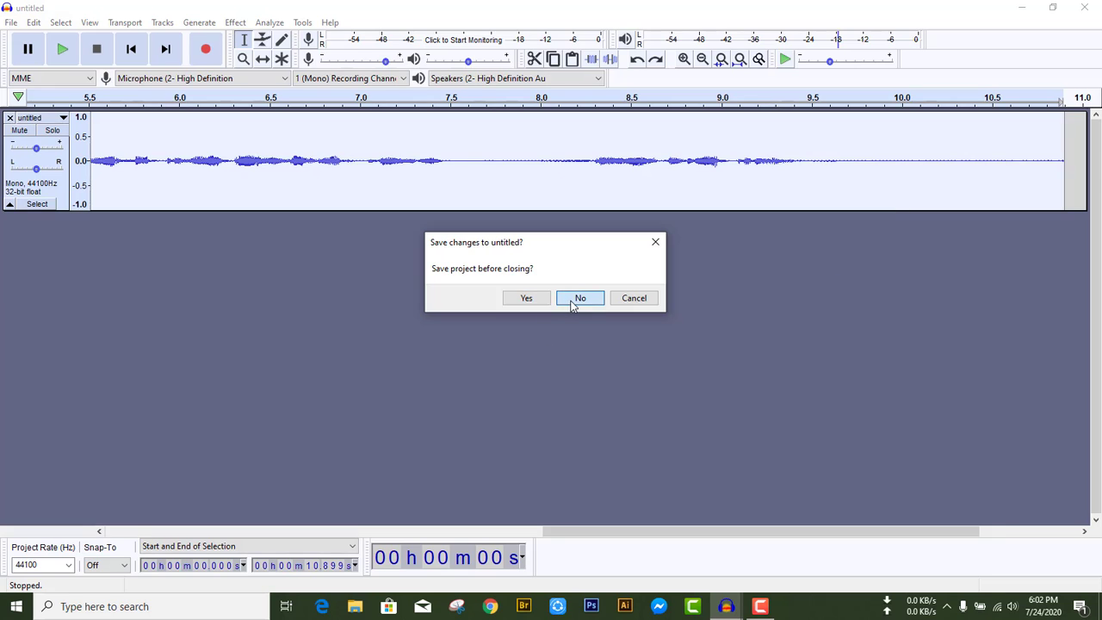